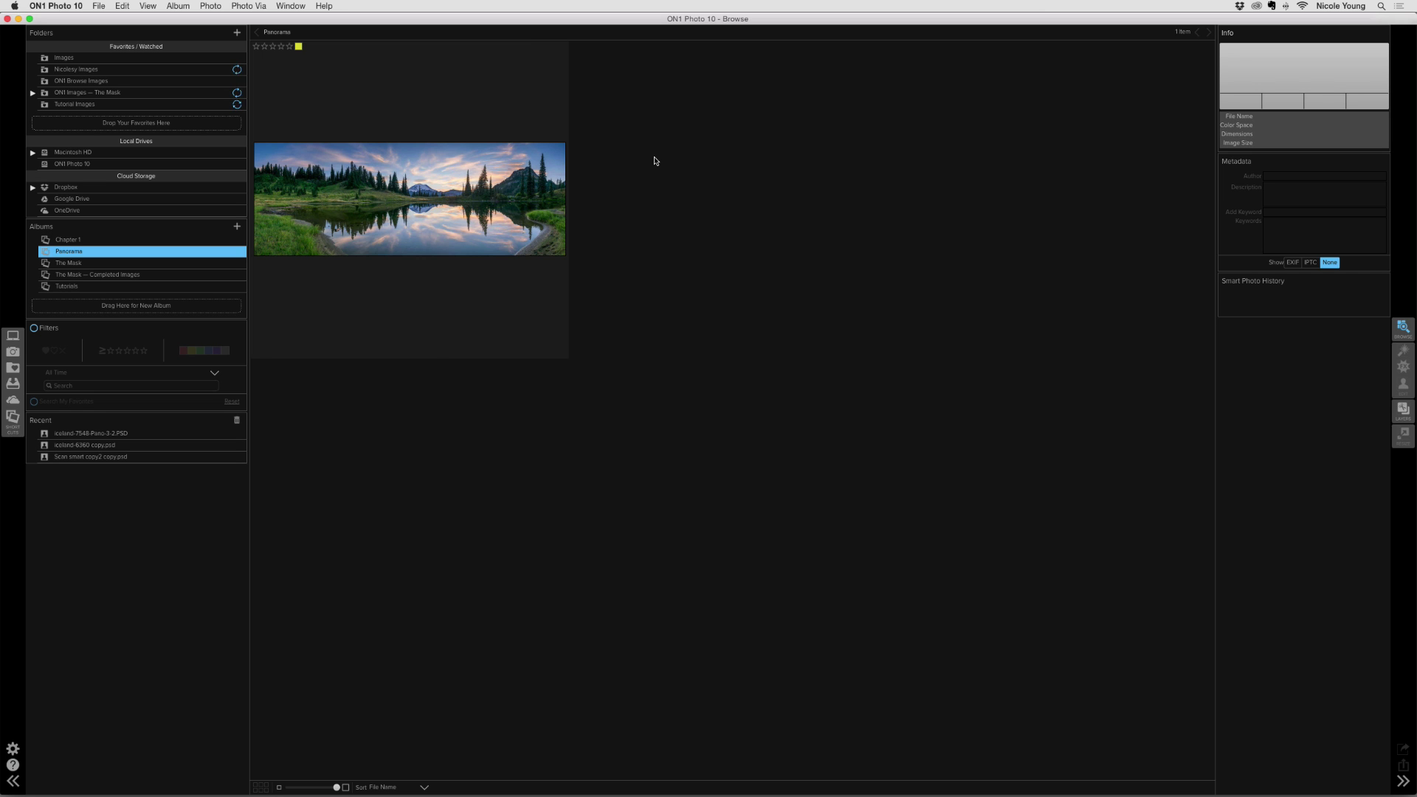
- Open the panorama and send a 300 ppi Photoshop copy to the Resize module
left_click(474, 177)
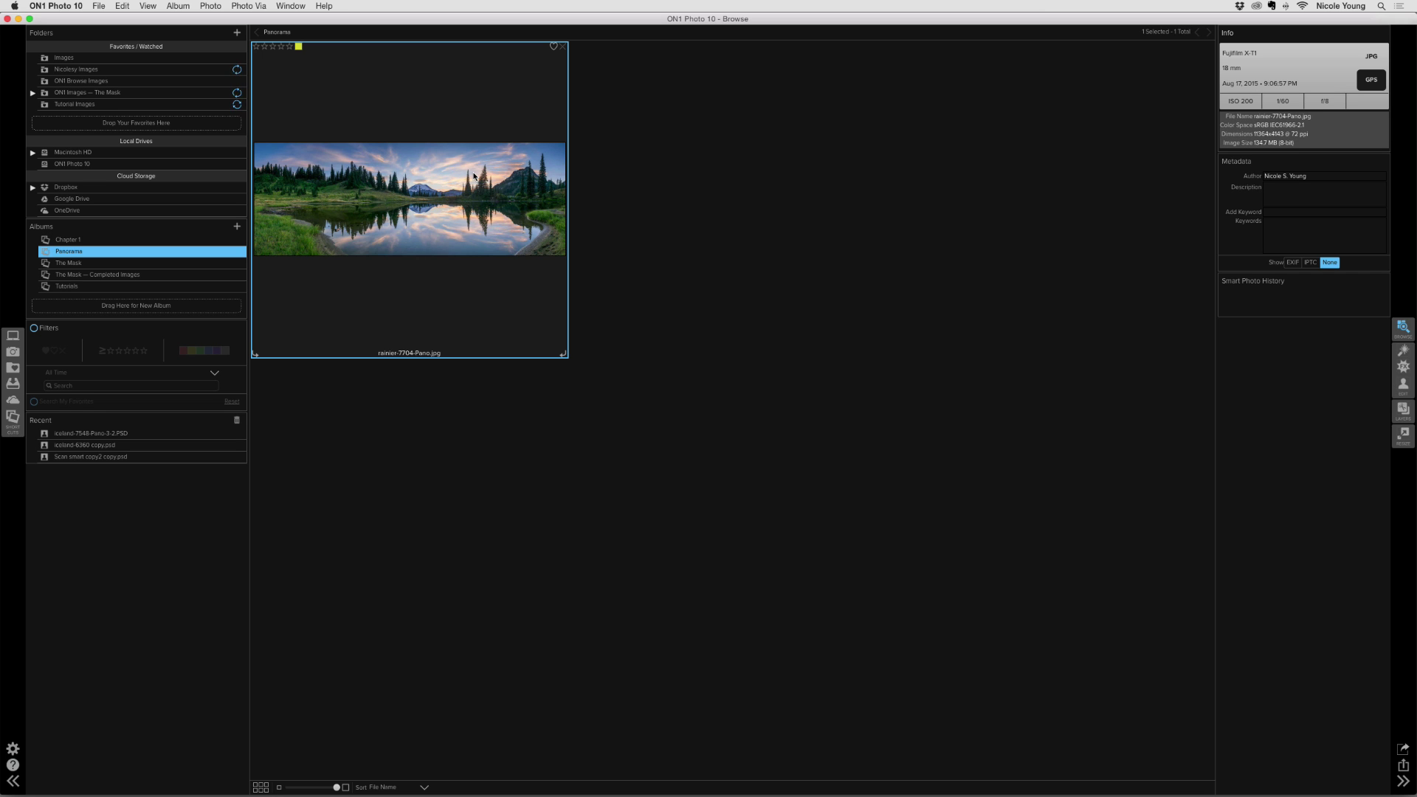
double_click(474, 176)
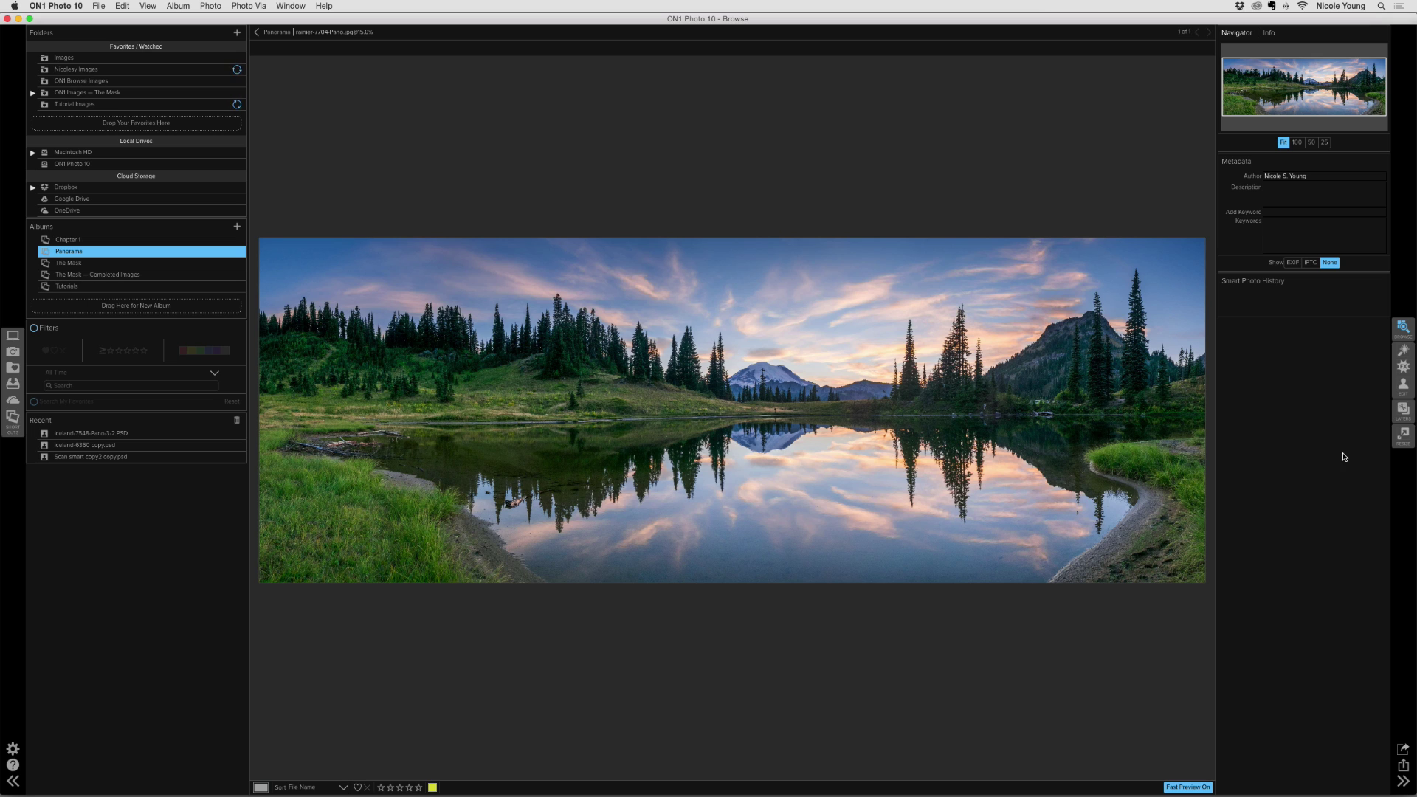
left_click(1405, 434)
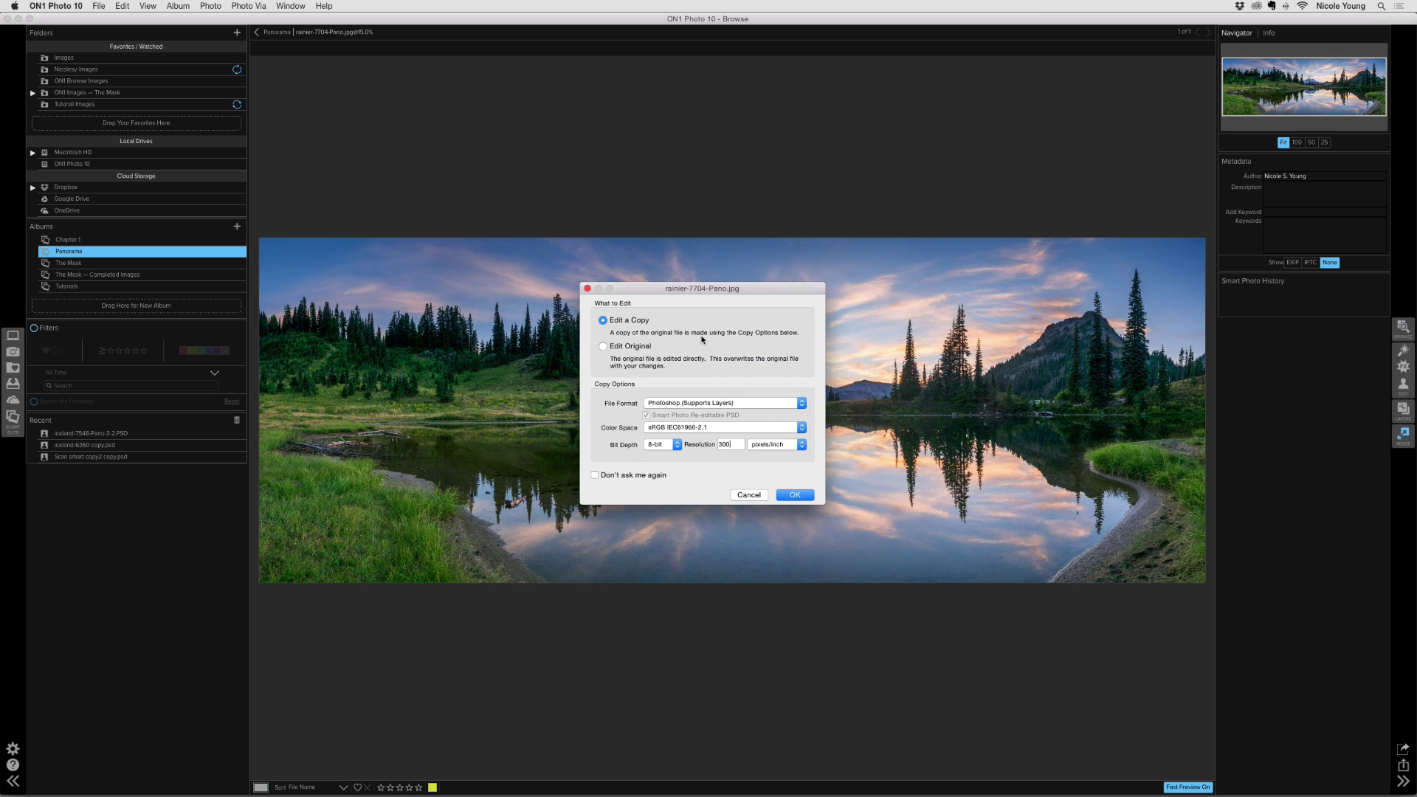
left_click(795, 495)
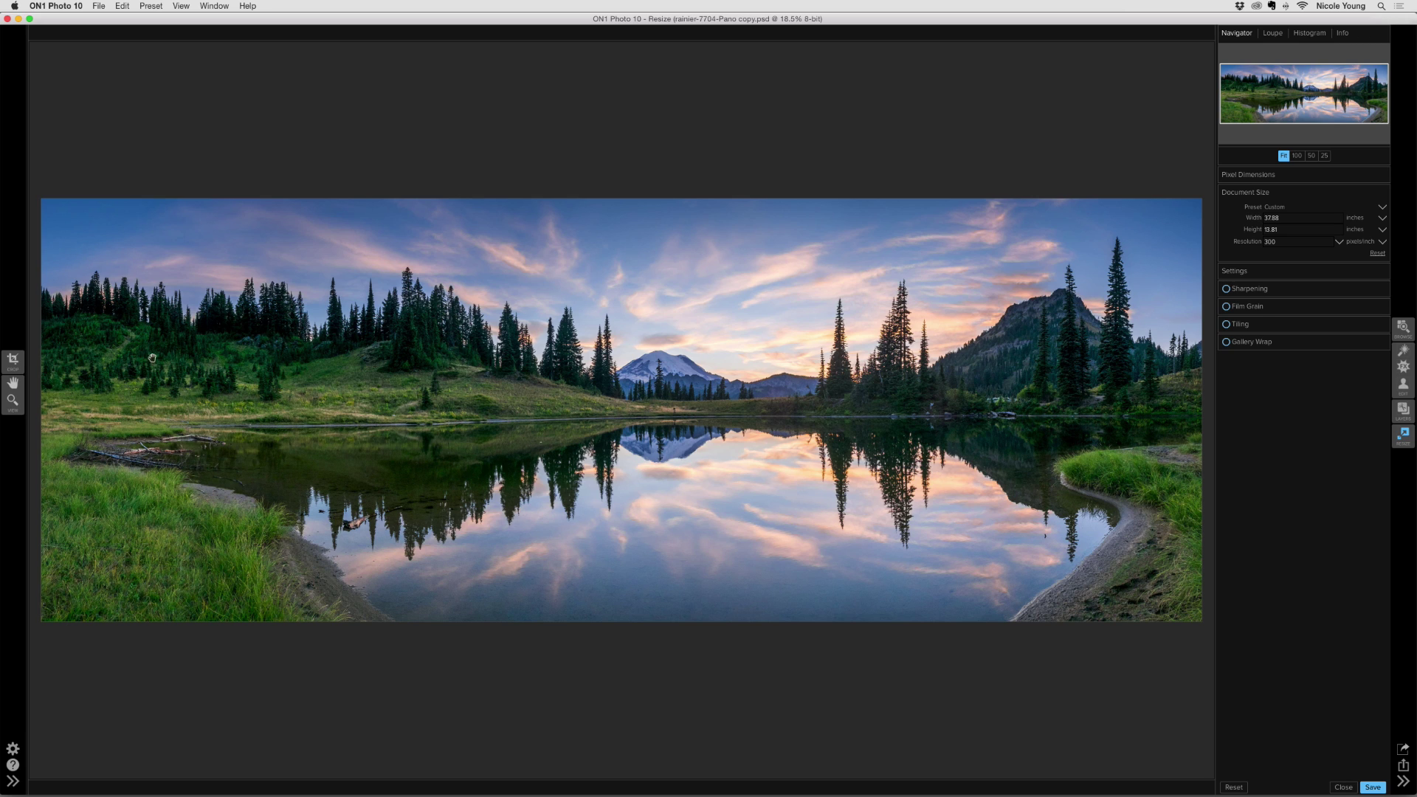
- Crop the panorama to 36 inches wide by 12 inches high and apply it
left_click(12, 362)
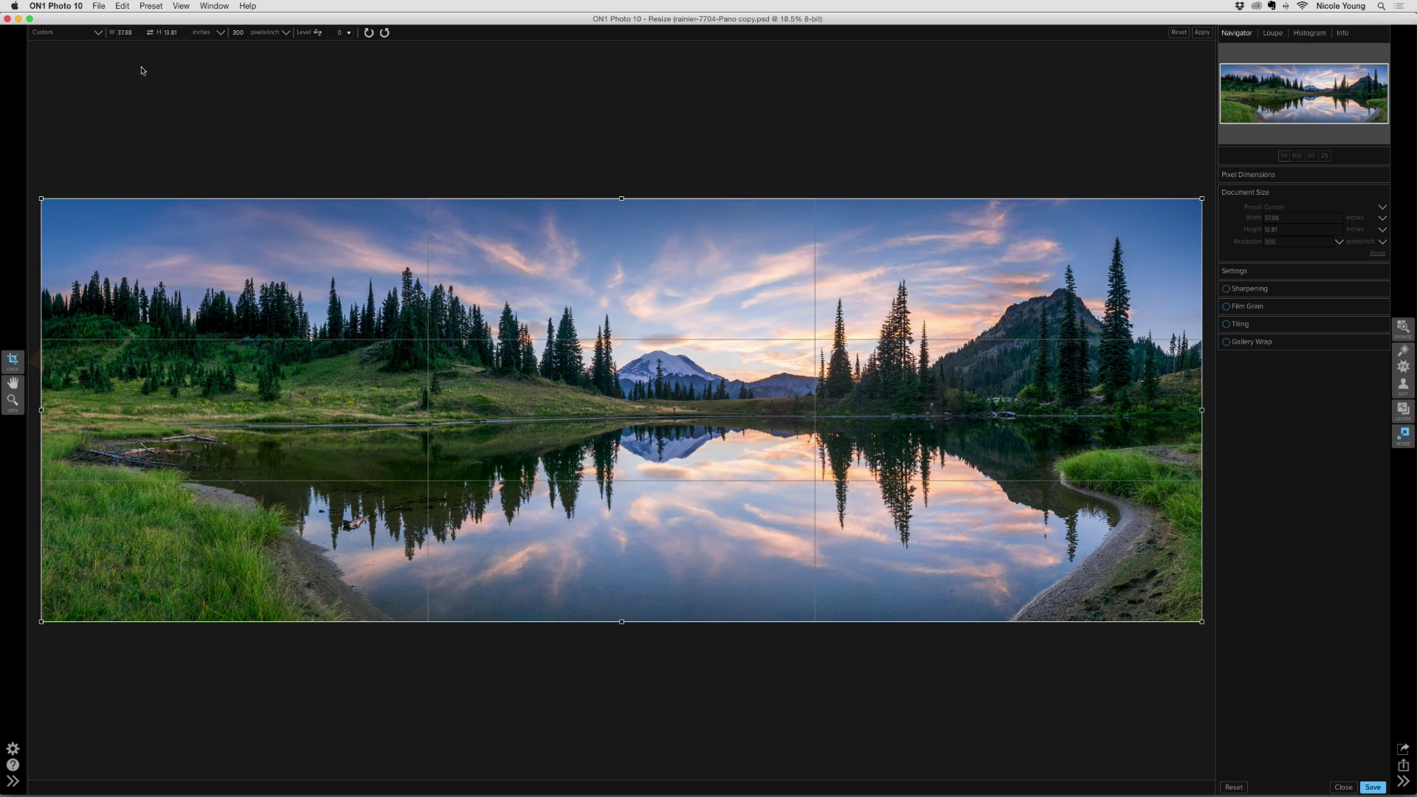
left_click(124, 34)
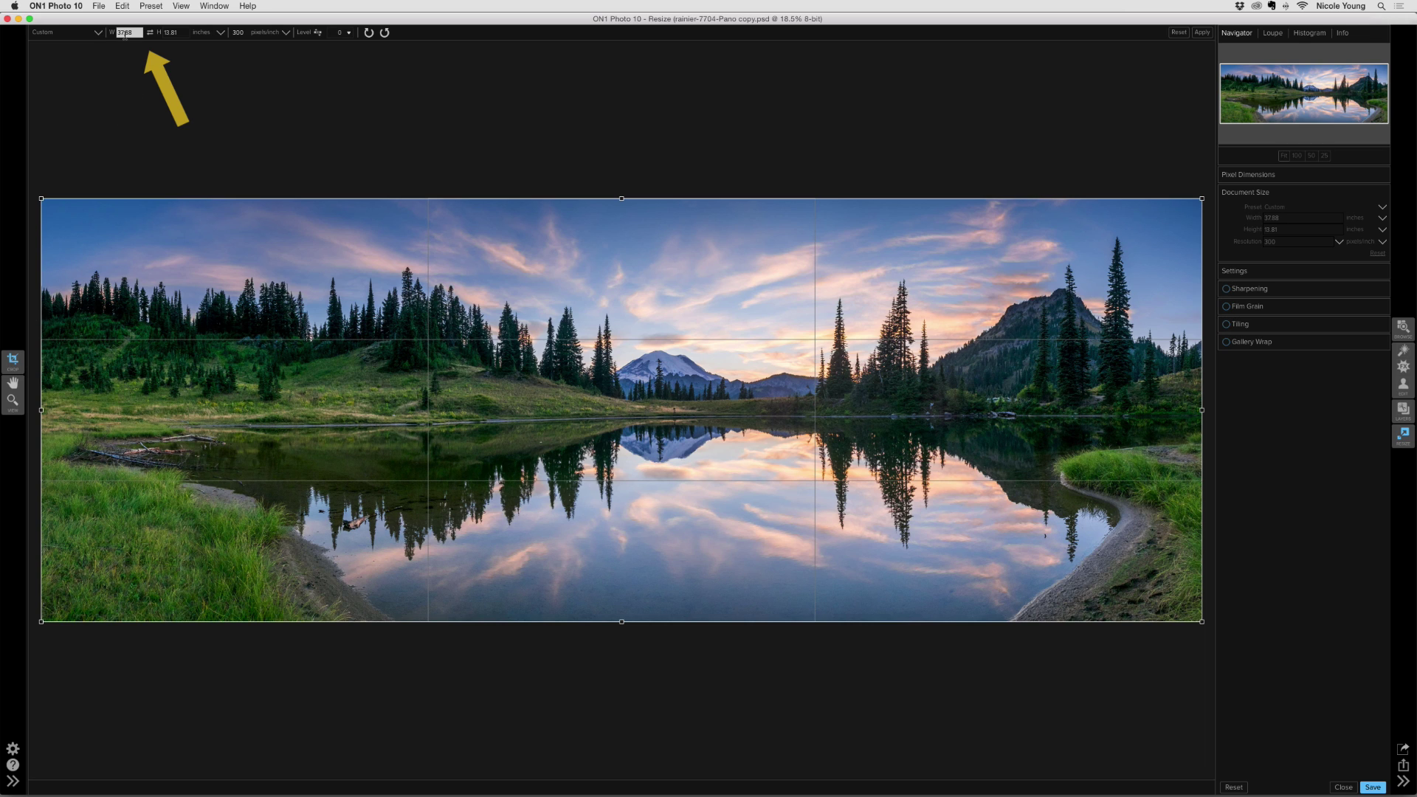
left_click(185, 32)
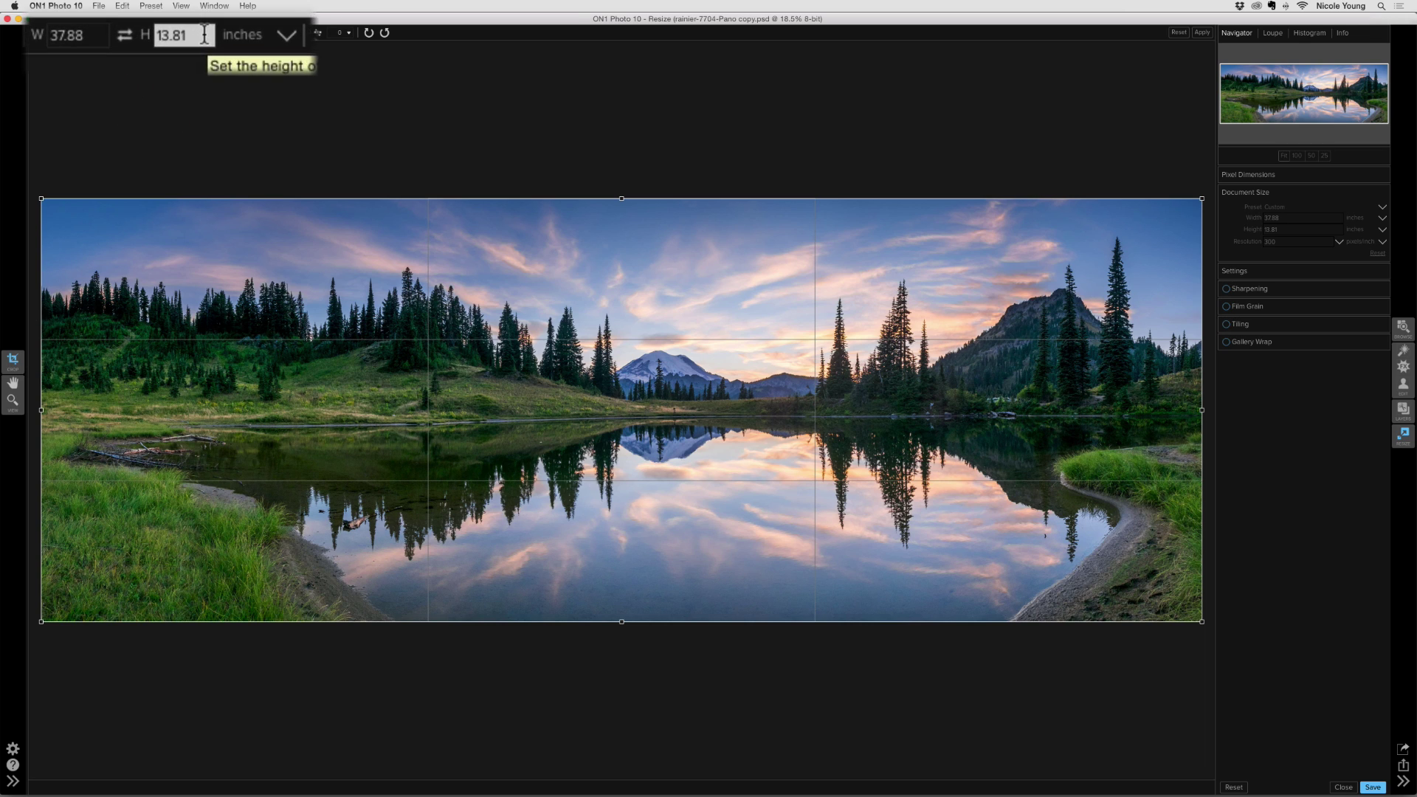
type("12")
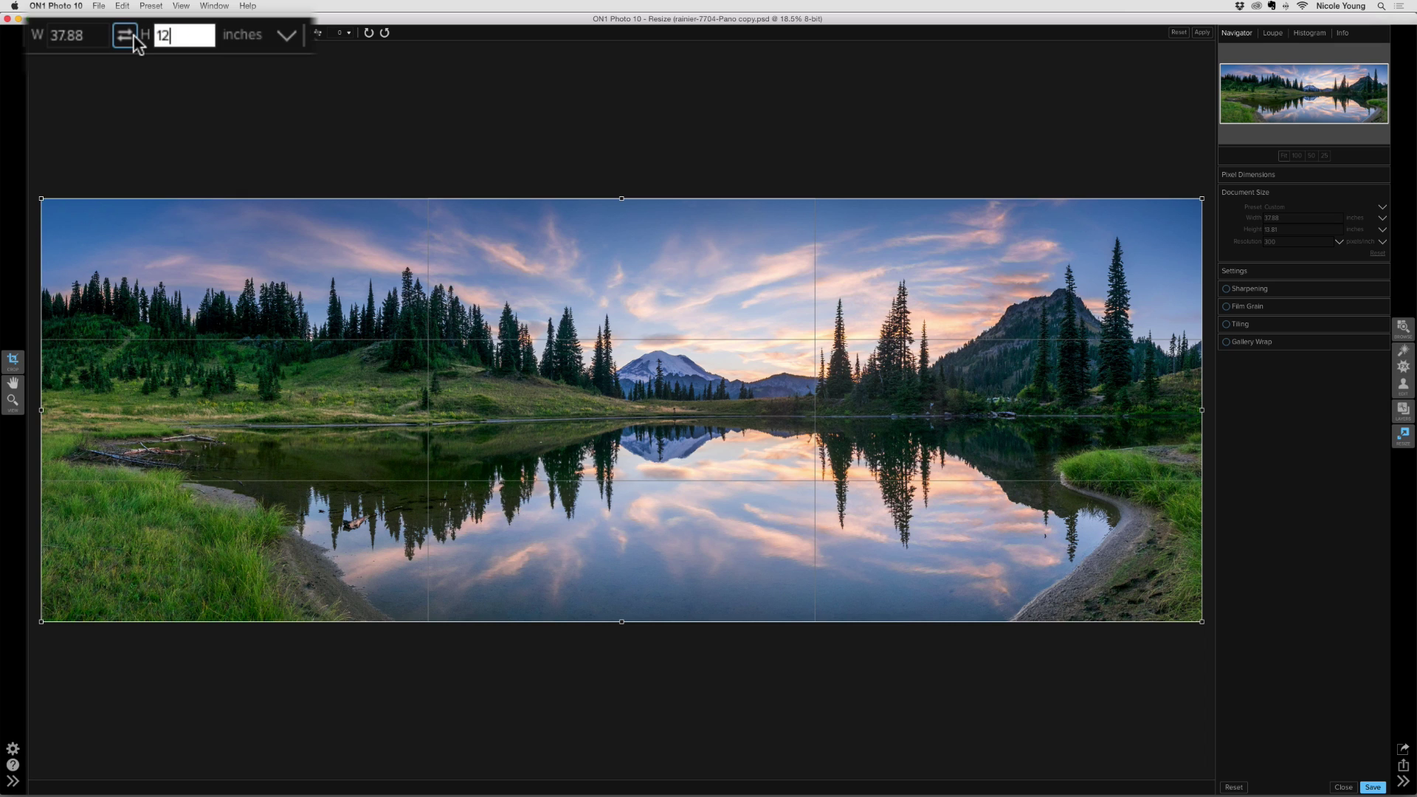
left_click(83, 34)
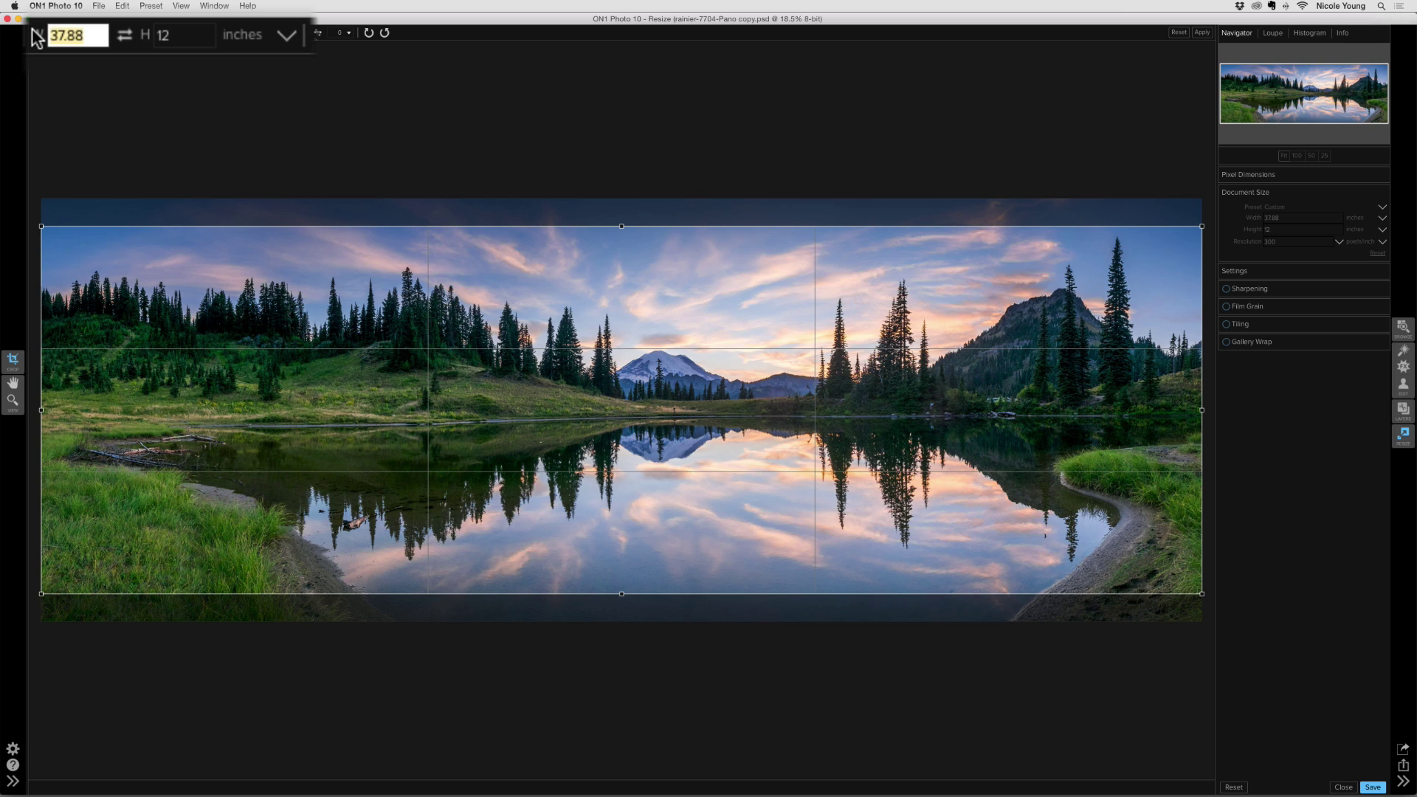
type("36")
key("Tab")
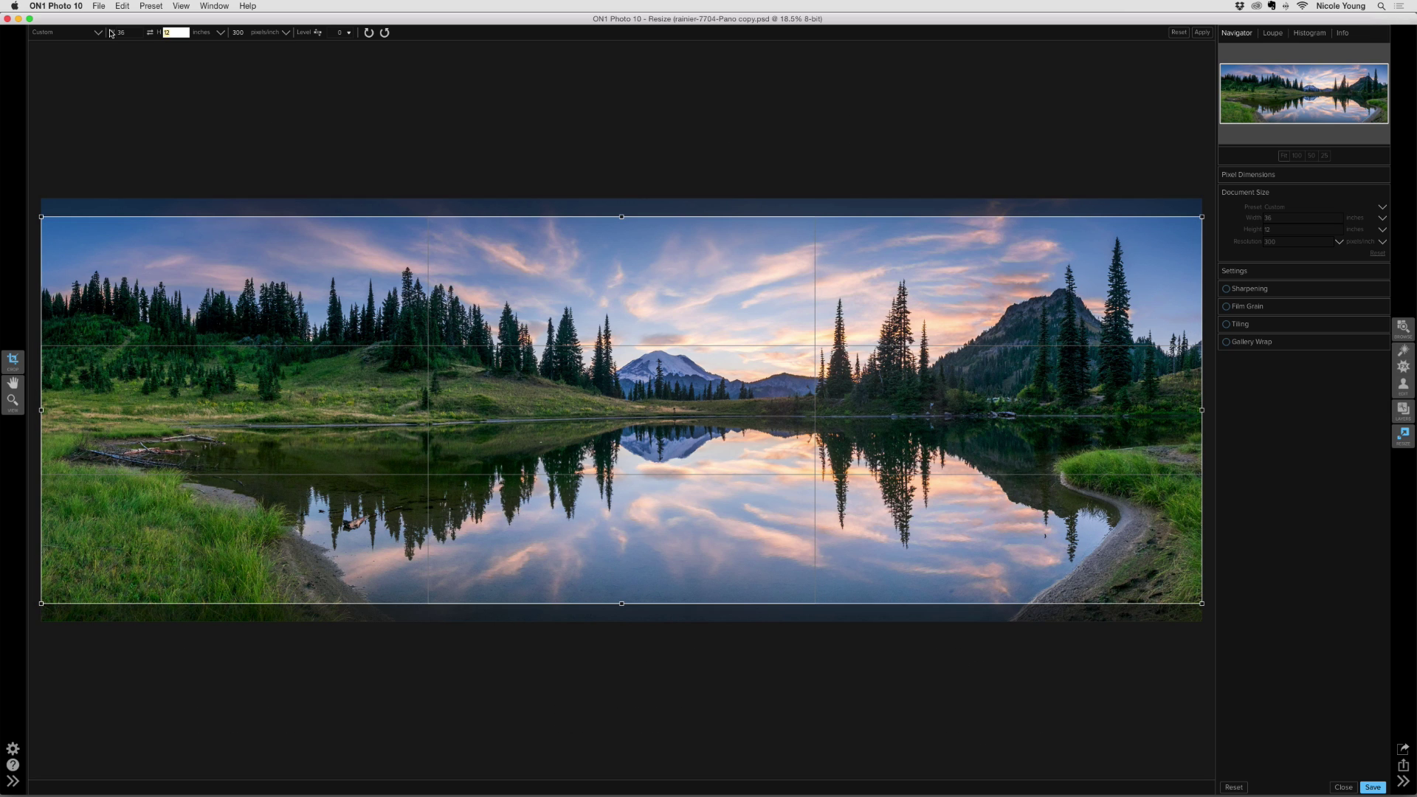
left_click(1201, 33)
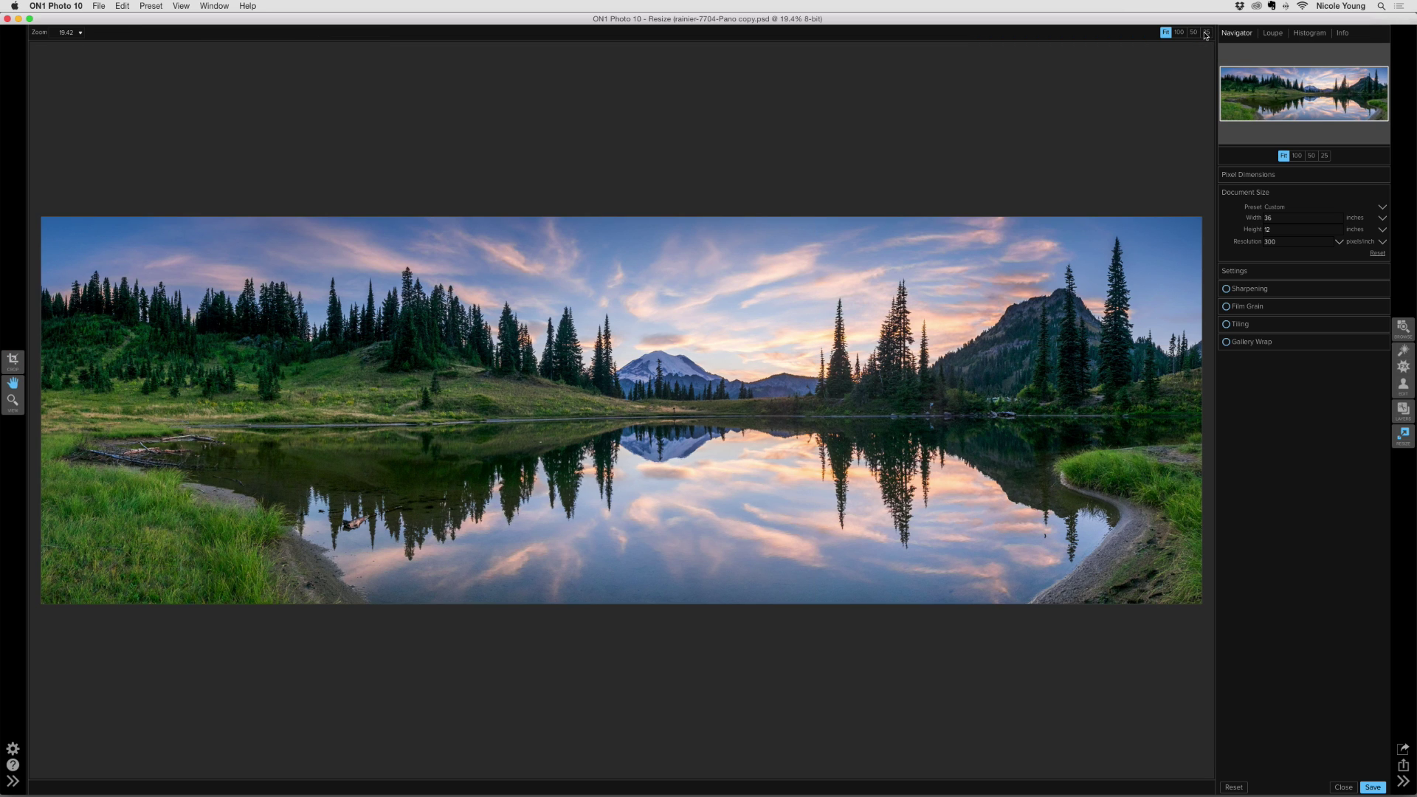
- Enable Tiling and set tiles to 12 × 12 inches with 0 overlap, giving three tiles
left_click(1223, 308)
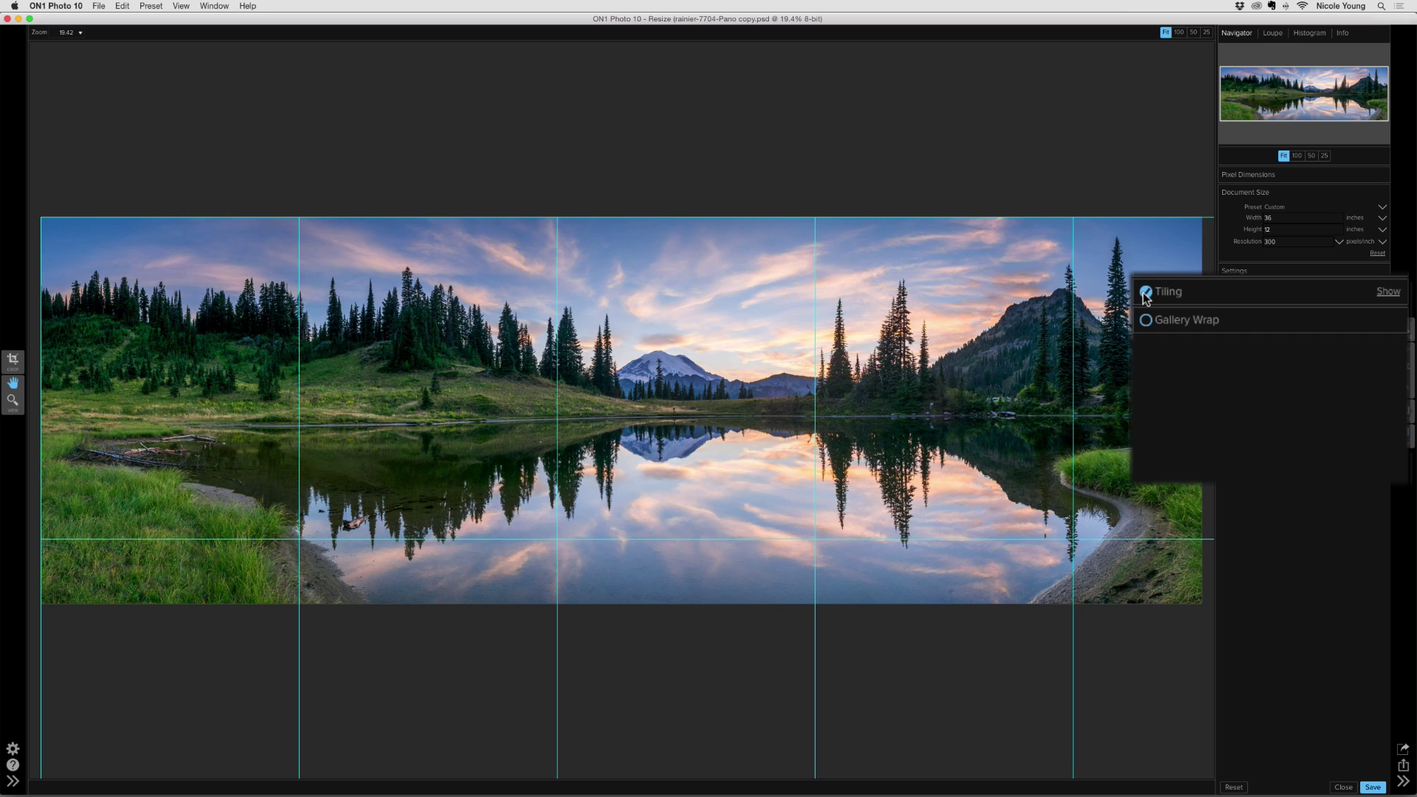
left_click(1391, 293)
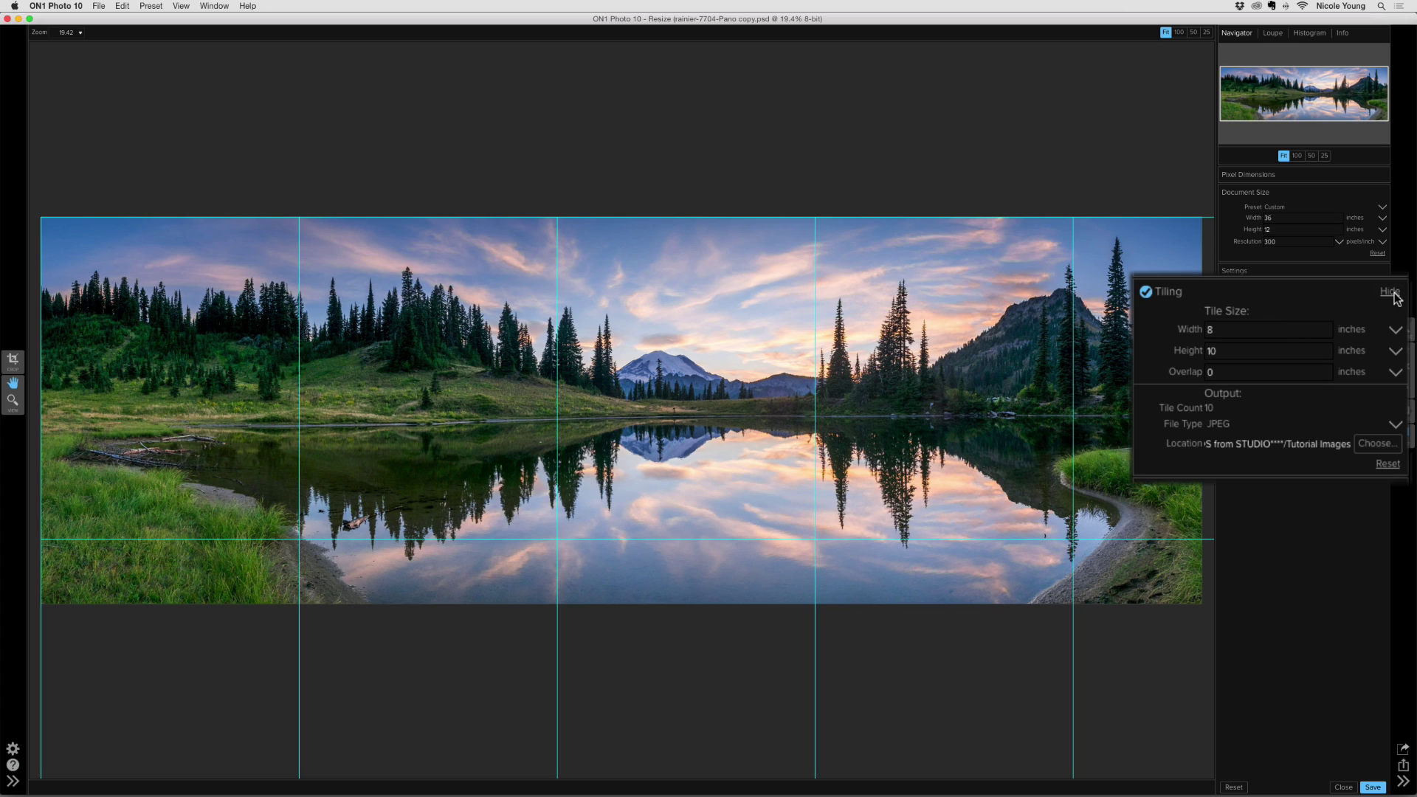
left_click(1211, 330)
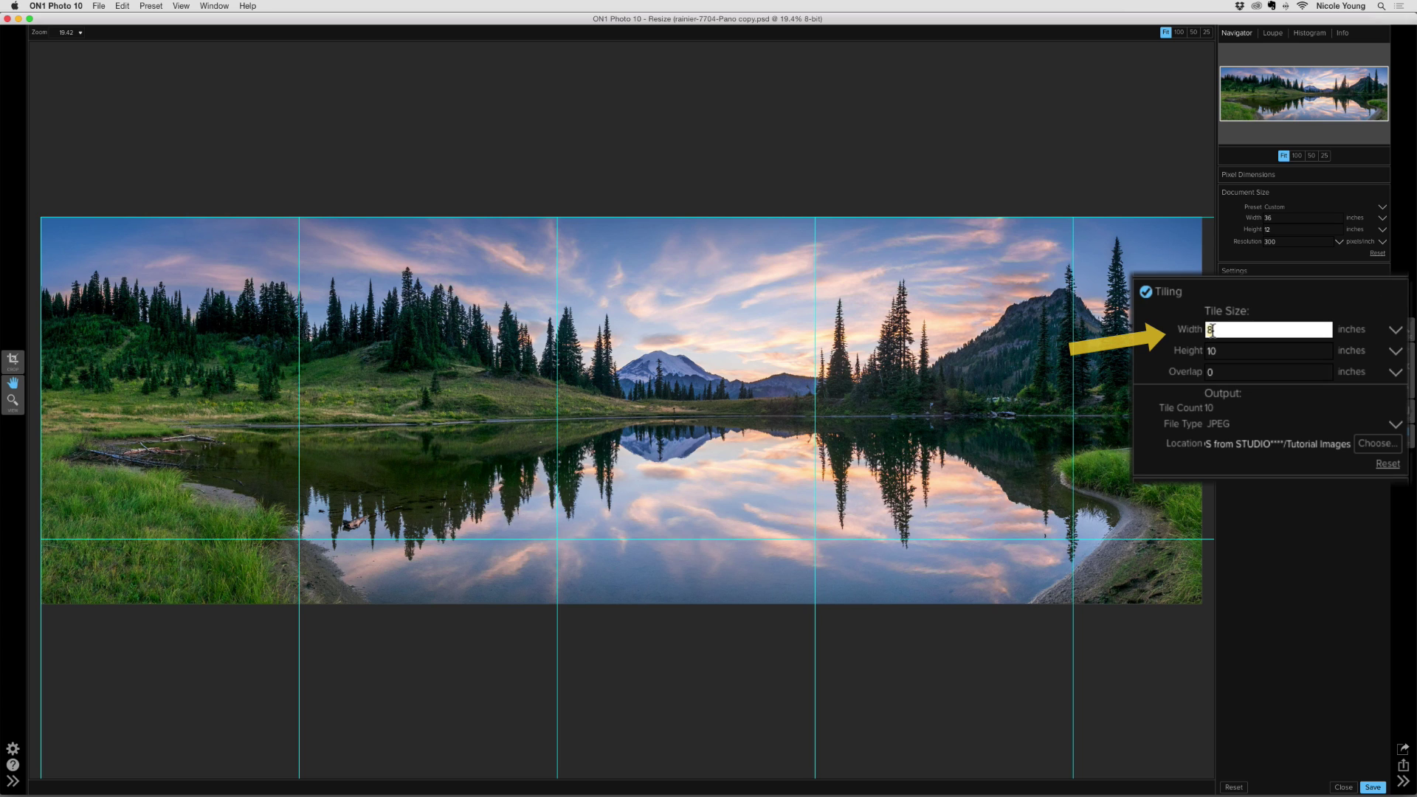
type("12")
key("Tab")
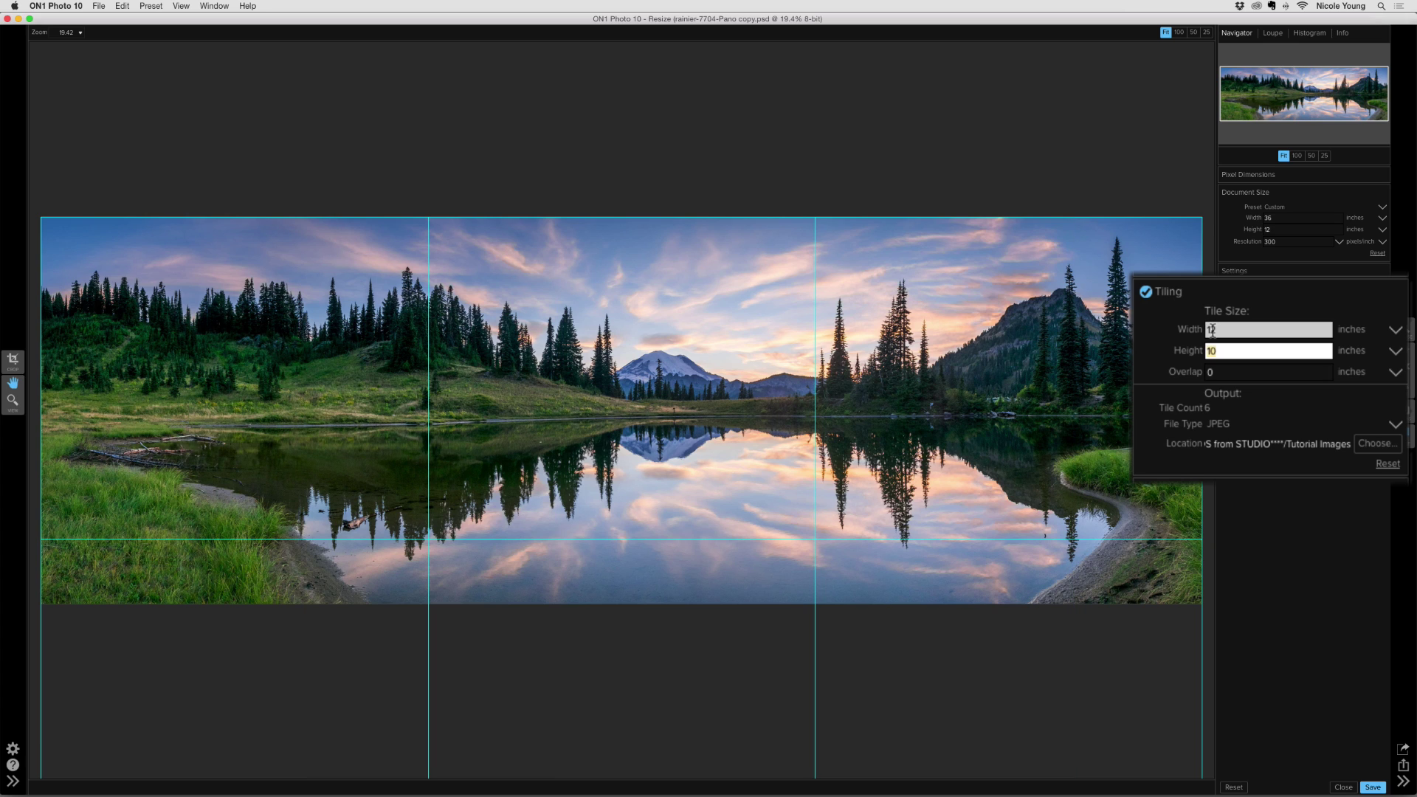
type("12")
key("Tab")
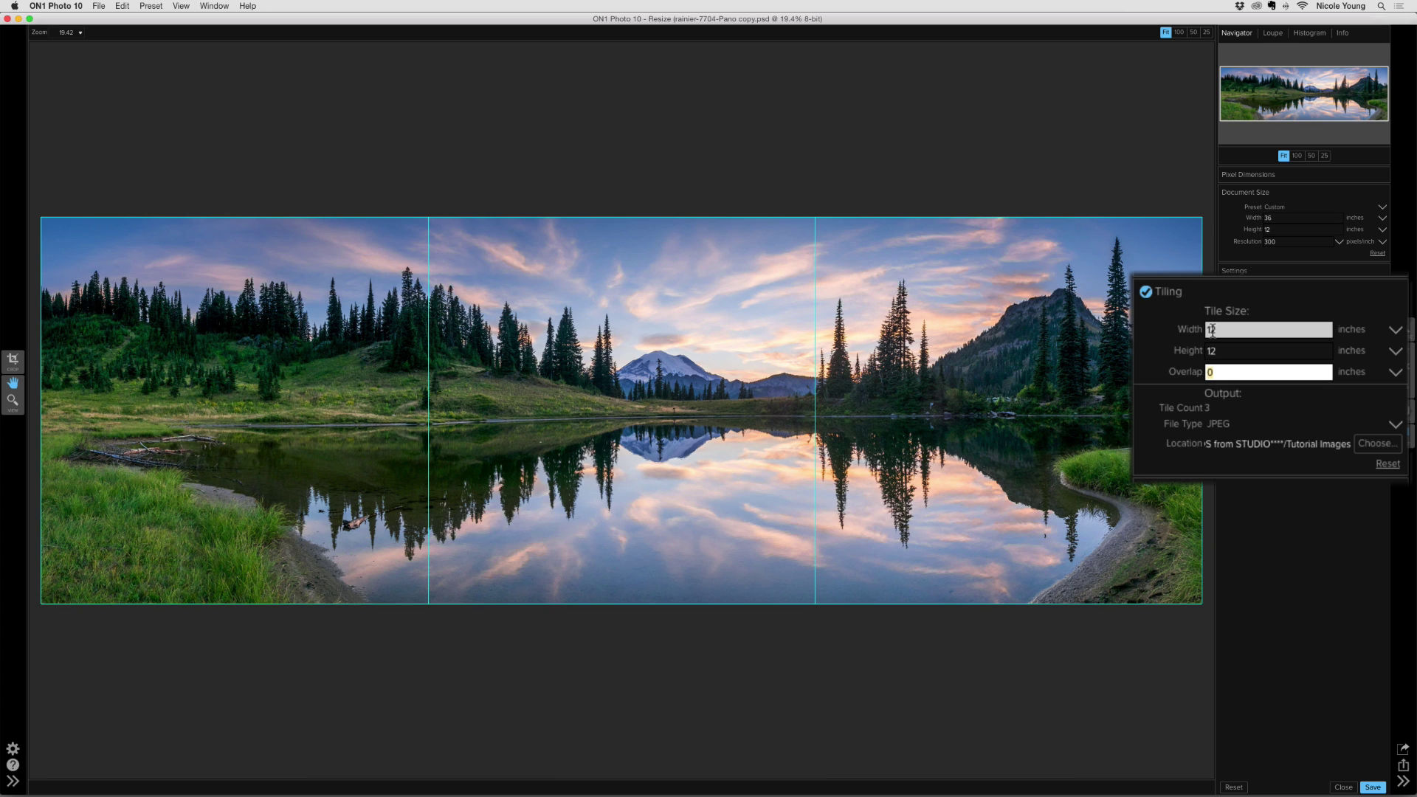
left_click(1211, 330)
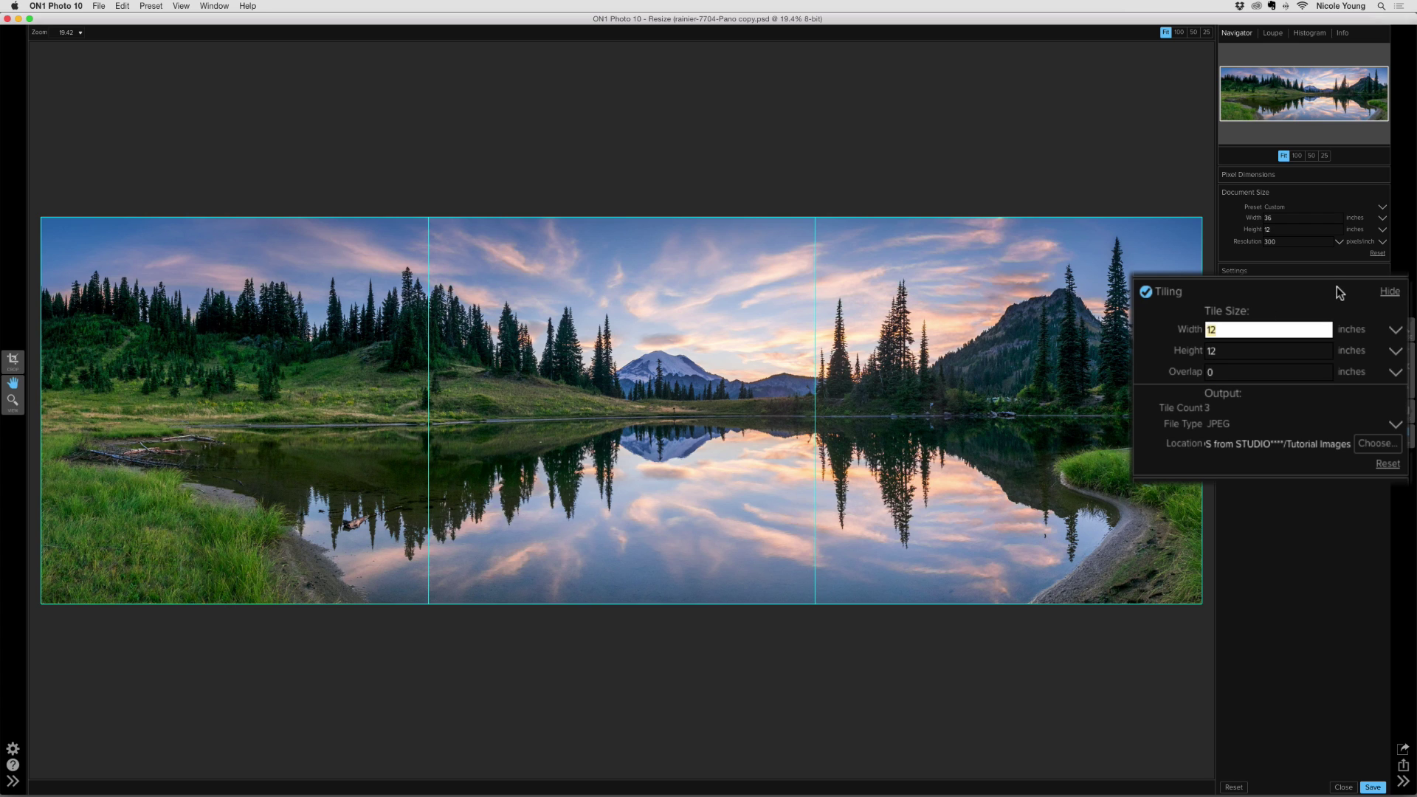
type("4")
key("Tab")
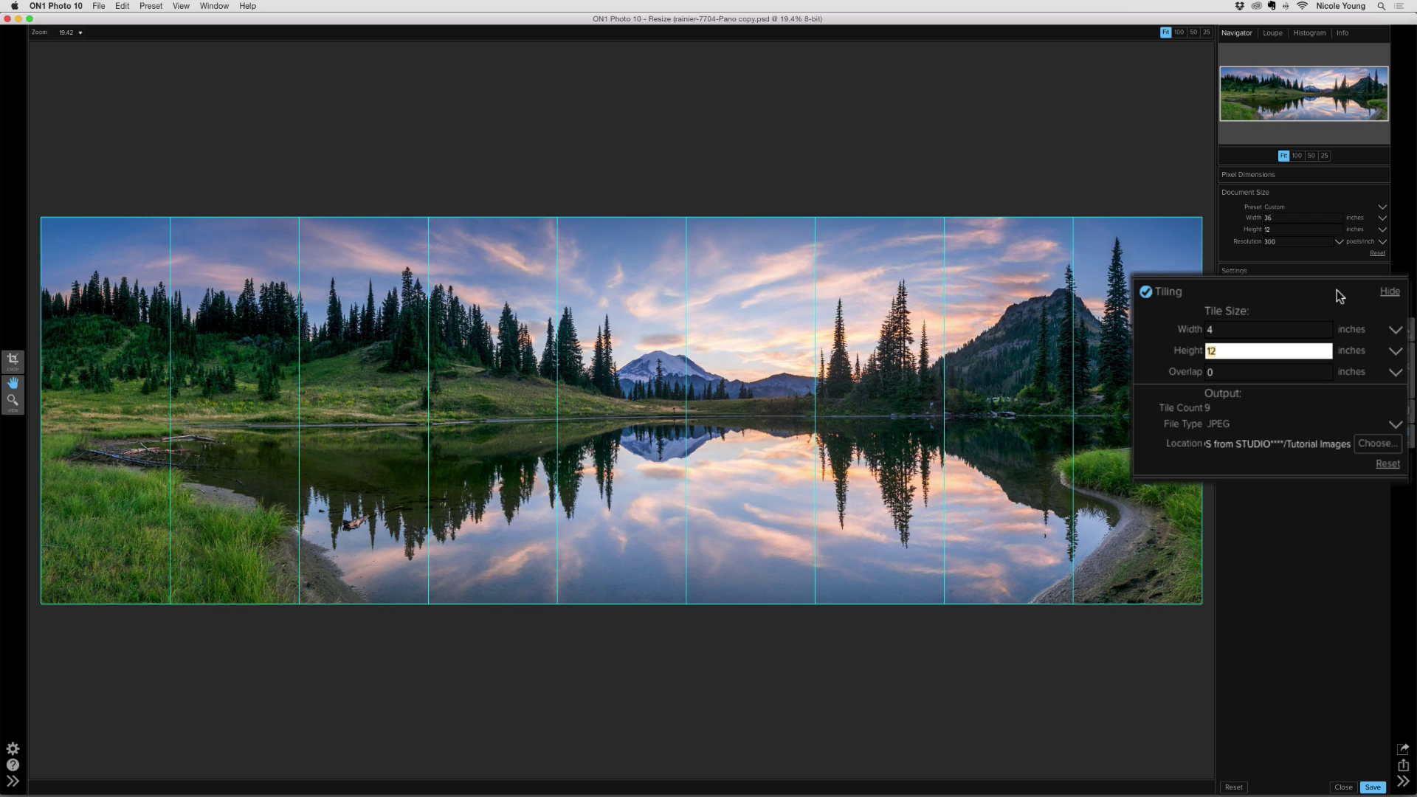
left_click(1223, 331)
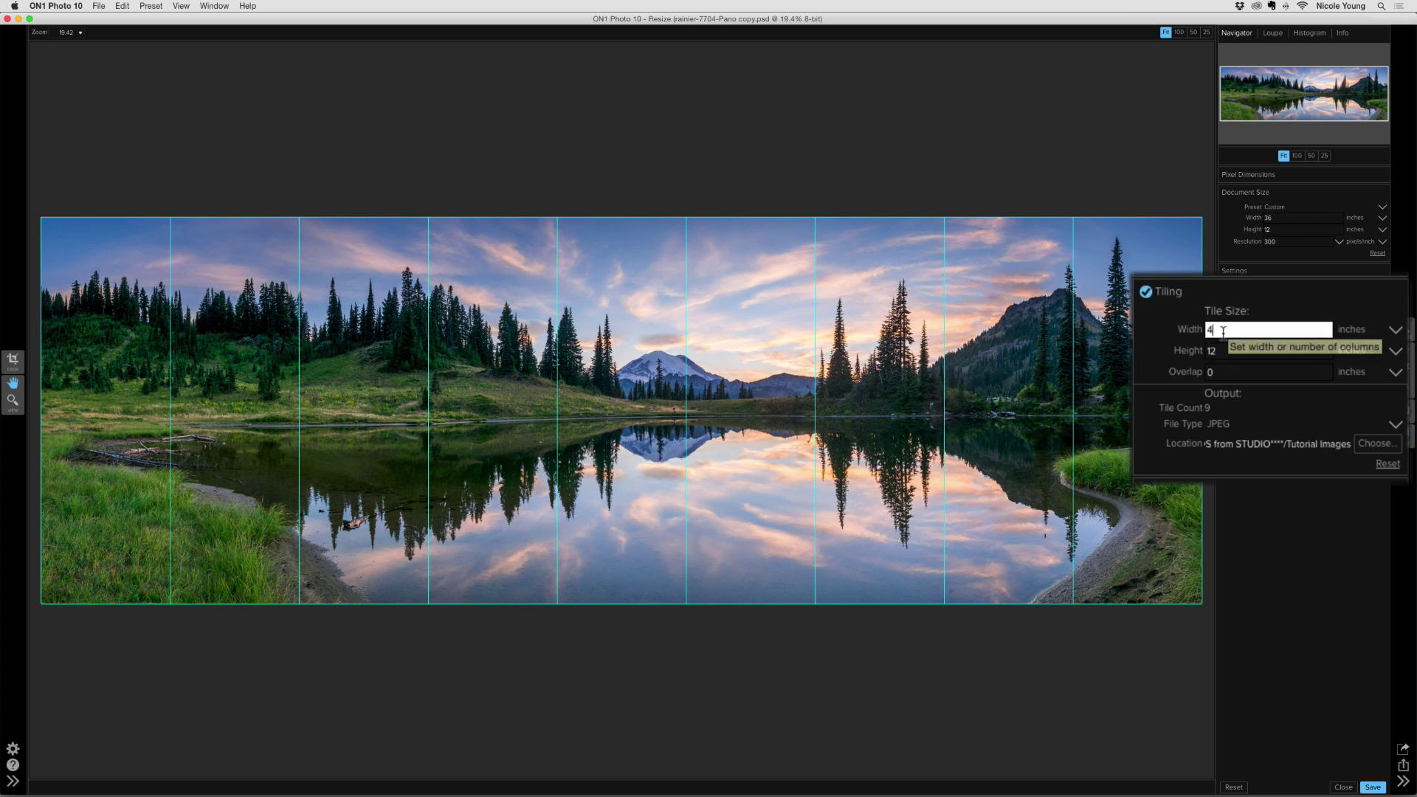
type("6")
key("Tab")
type("6")
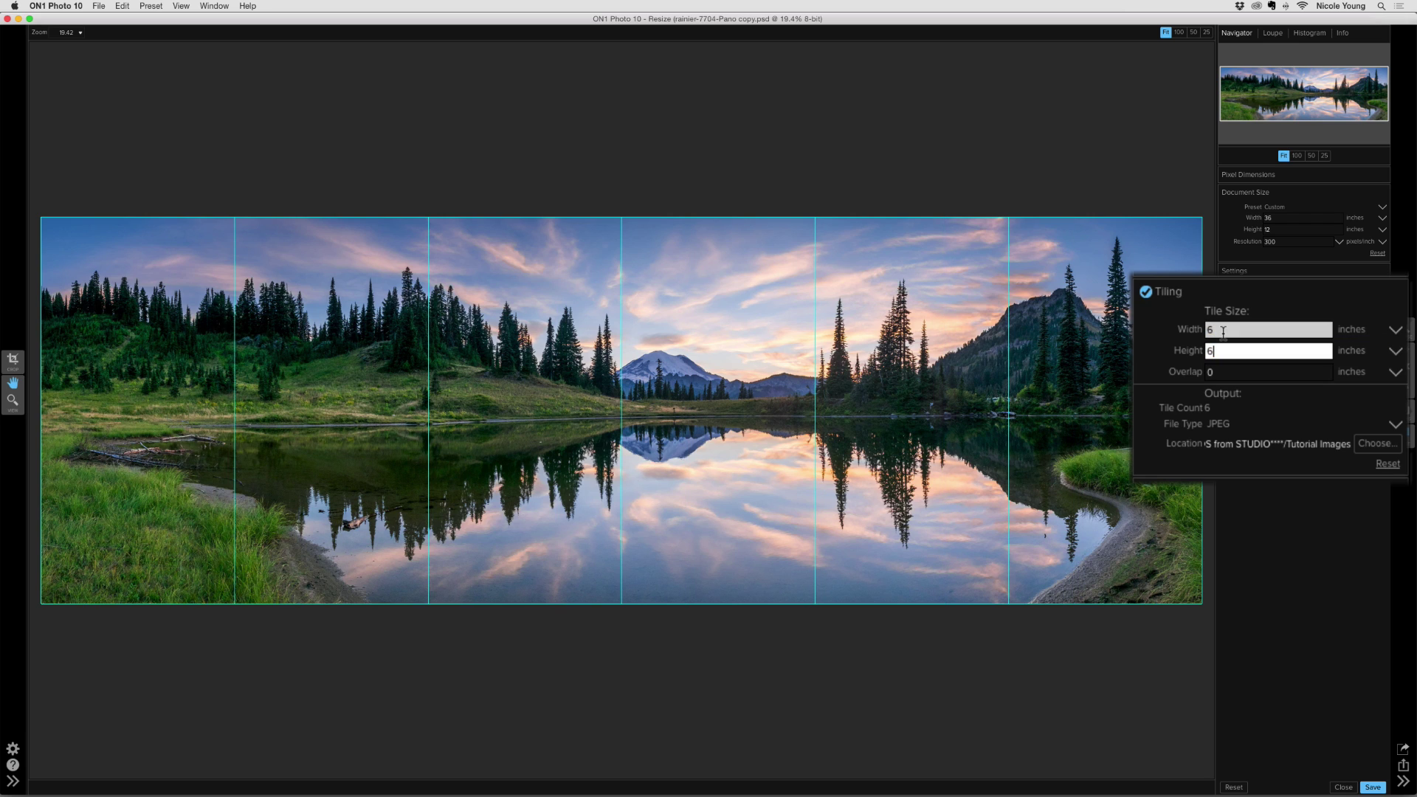
key("Tab")
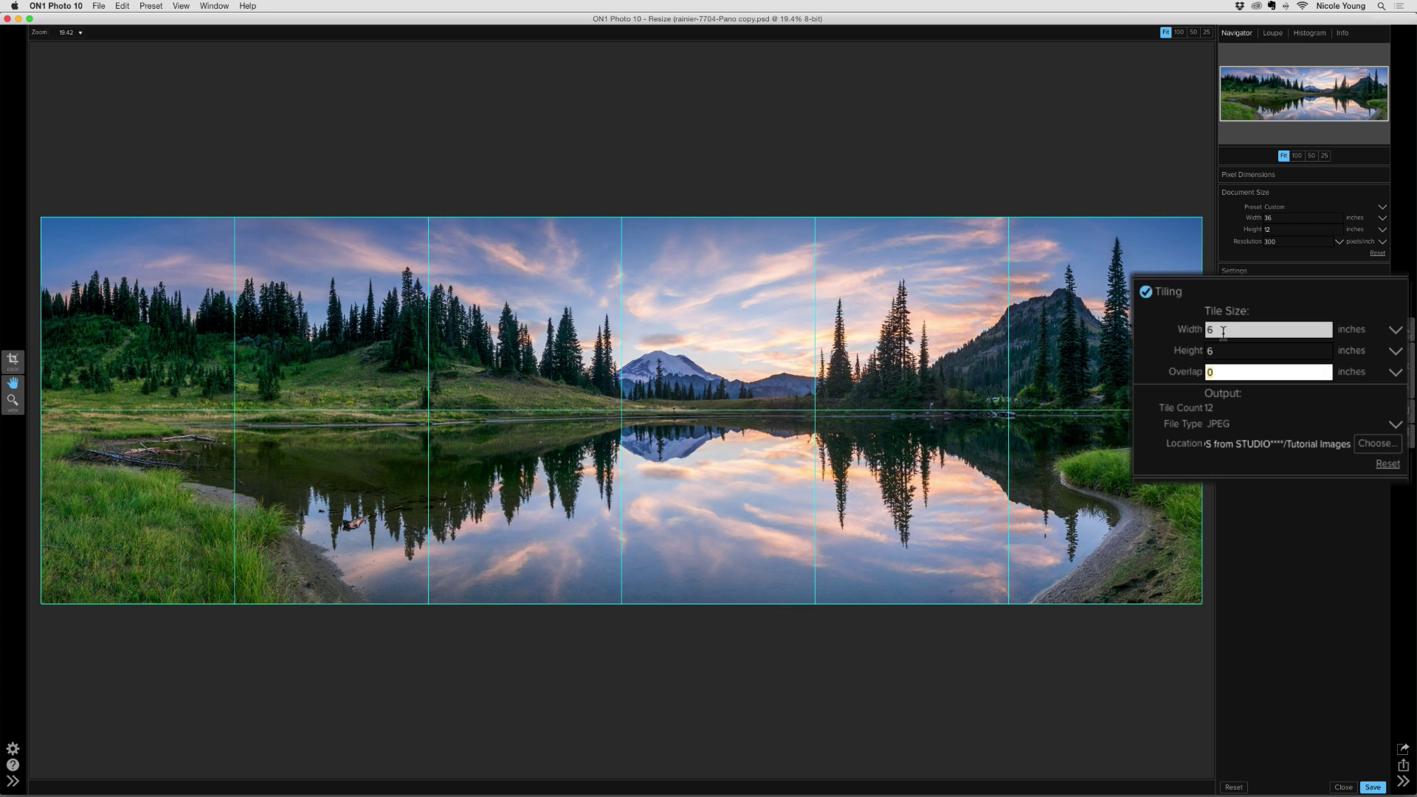
left_click(1223, 332)
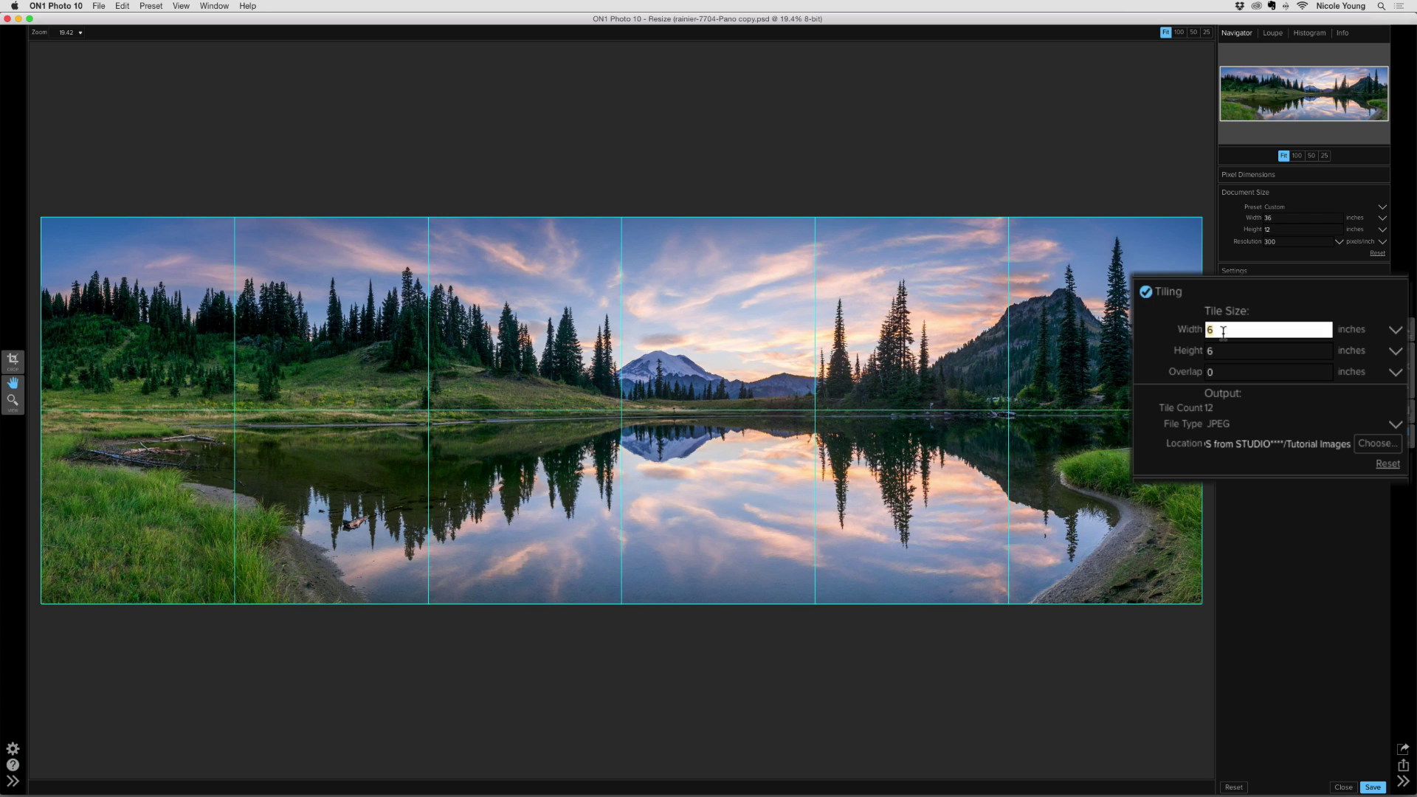
type("12")
key("Tab")
type("12")
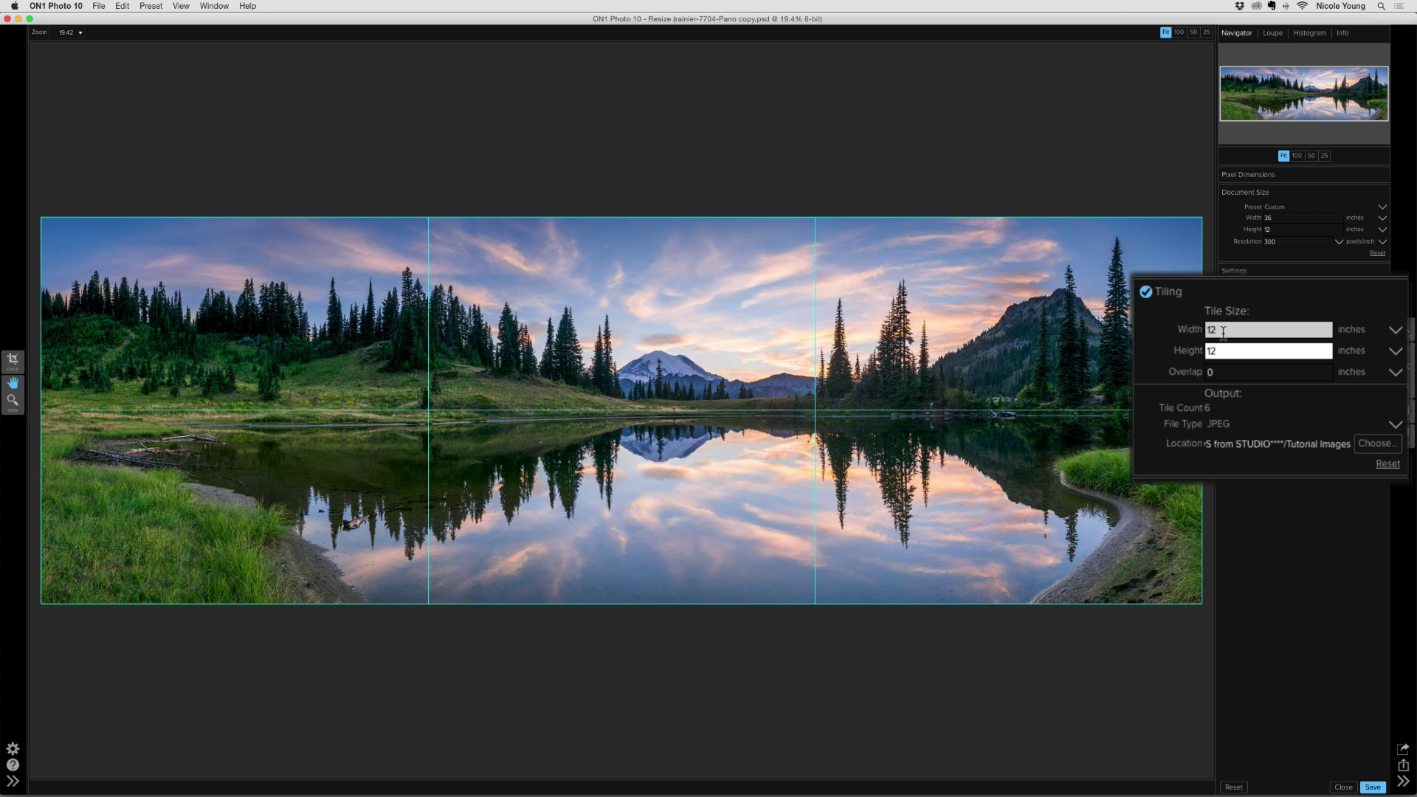
key("Tab")
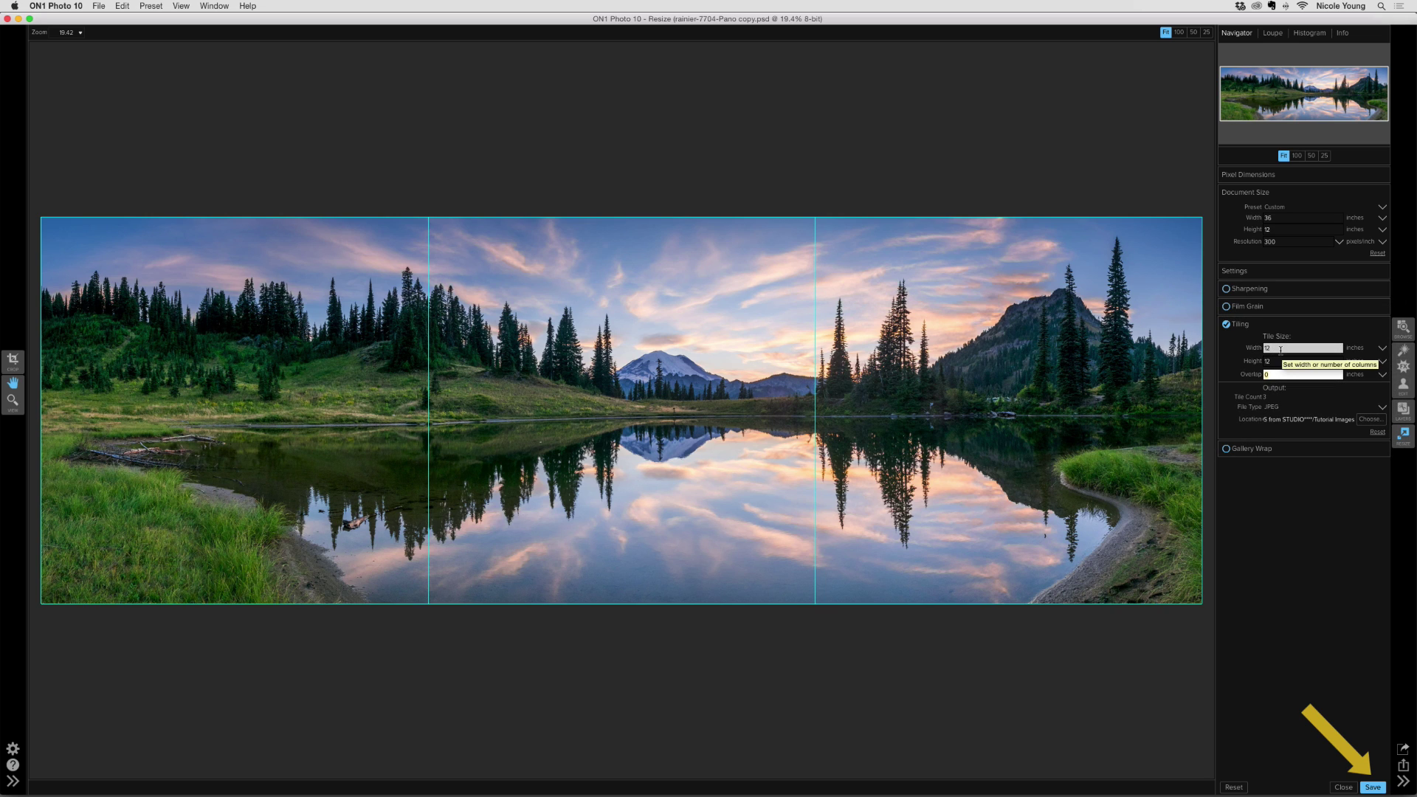
- Save the tiled JPEGs and view the Tutorial Images folder in Browse
left_click(1373, 788)
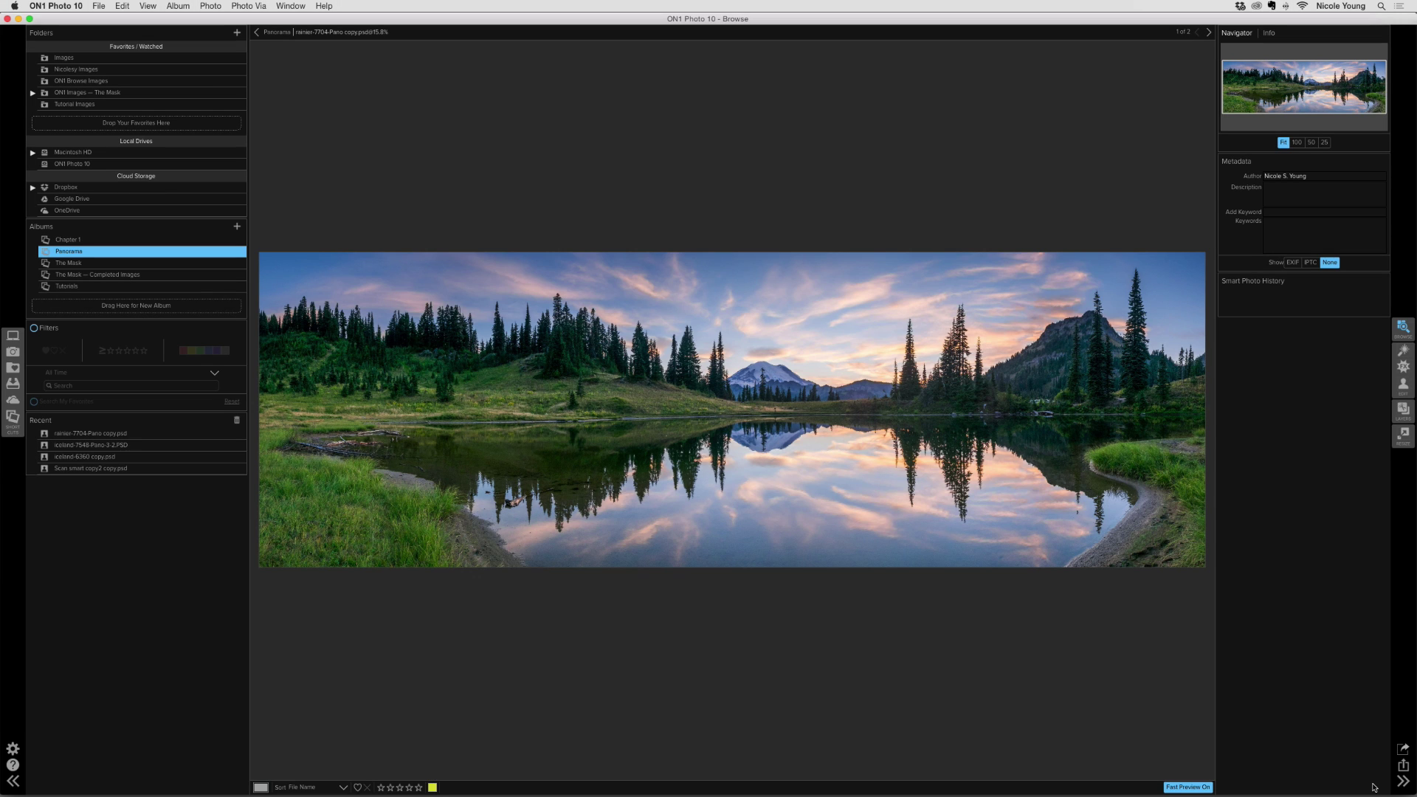
left_click(222, 104)
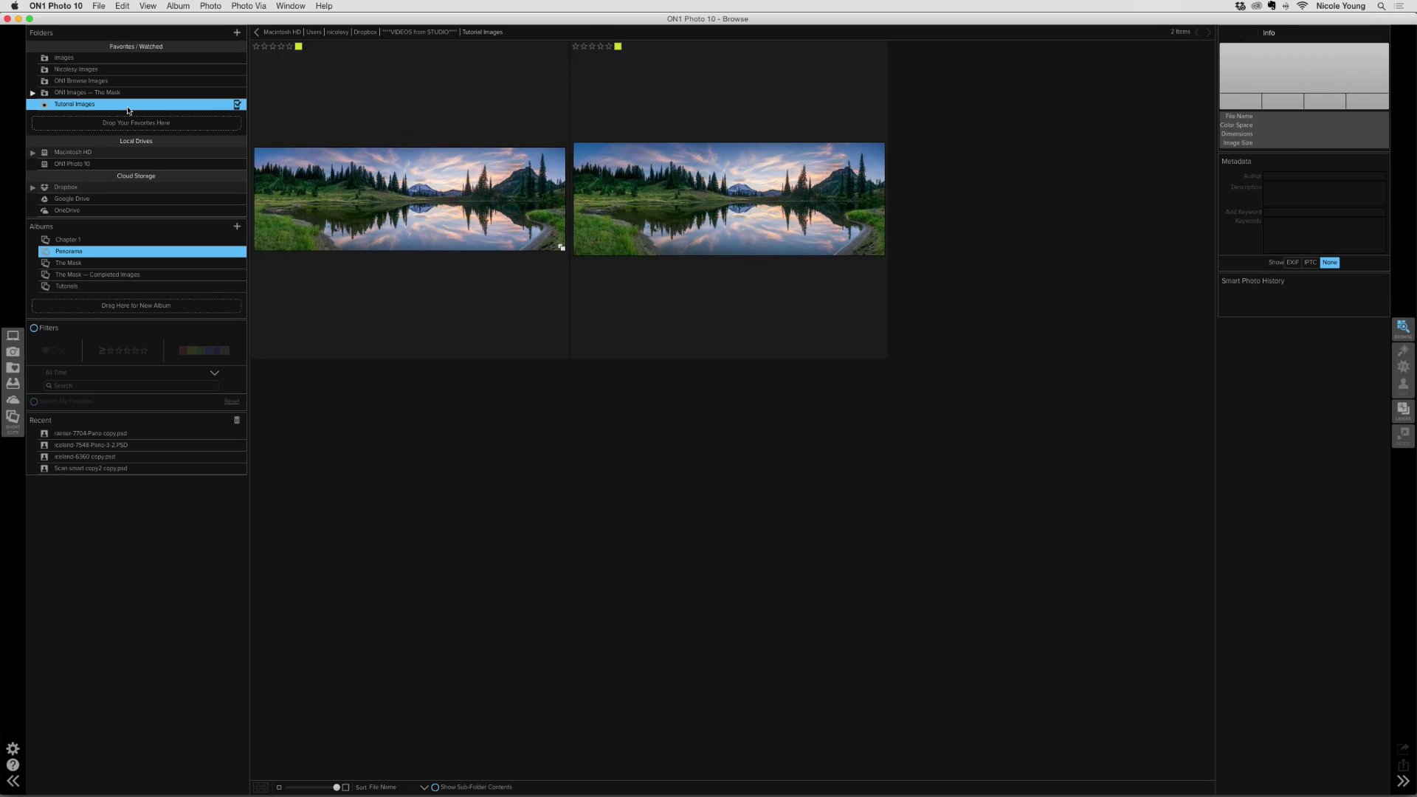
scroll(591, 266, "up", 5)
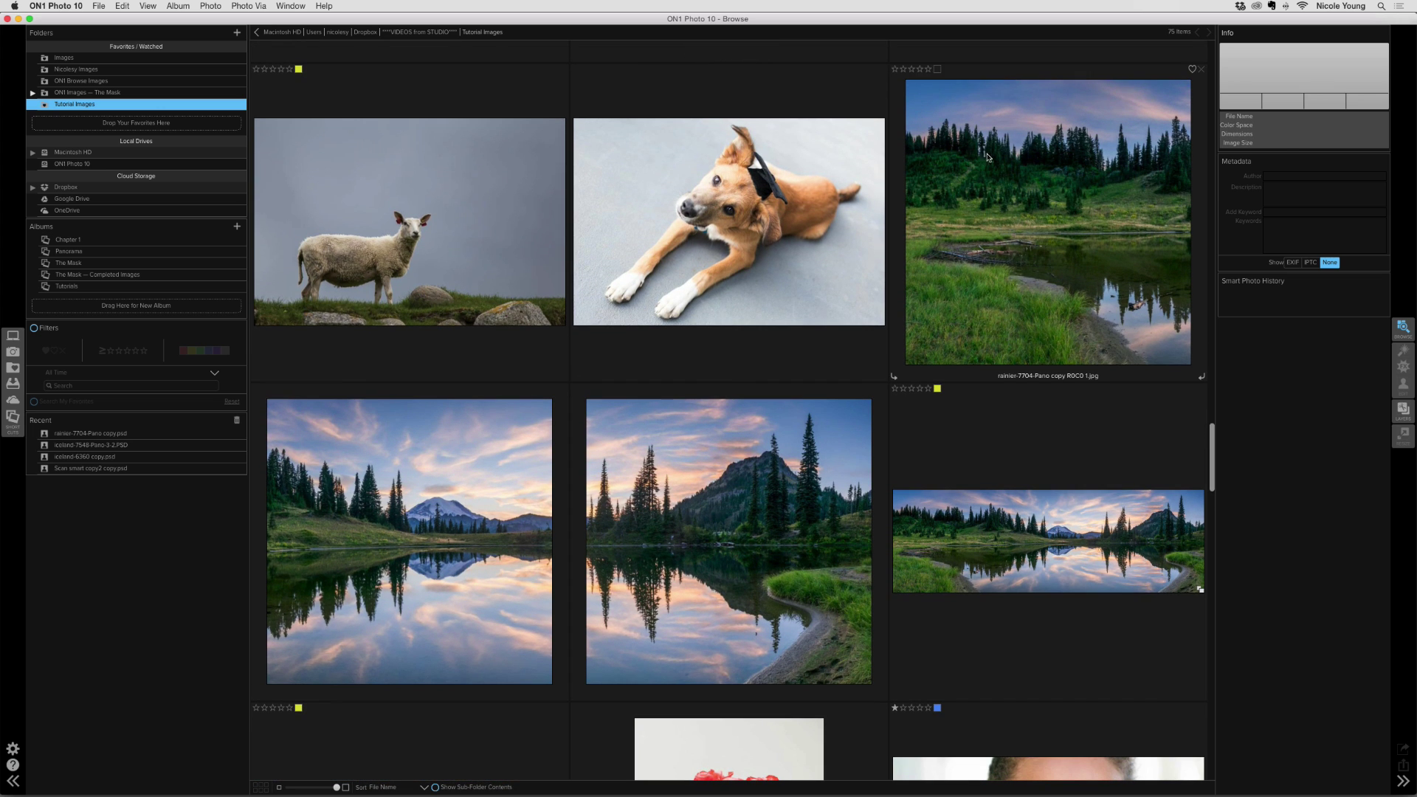
- Select tiles R0C0, R0C1 and R0C2 and shrink thumbnails so they sit in one row
left_click(971, 147)
left_click(465, 451, "super")
left_click(787, 479, "super")
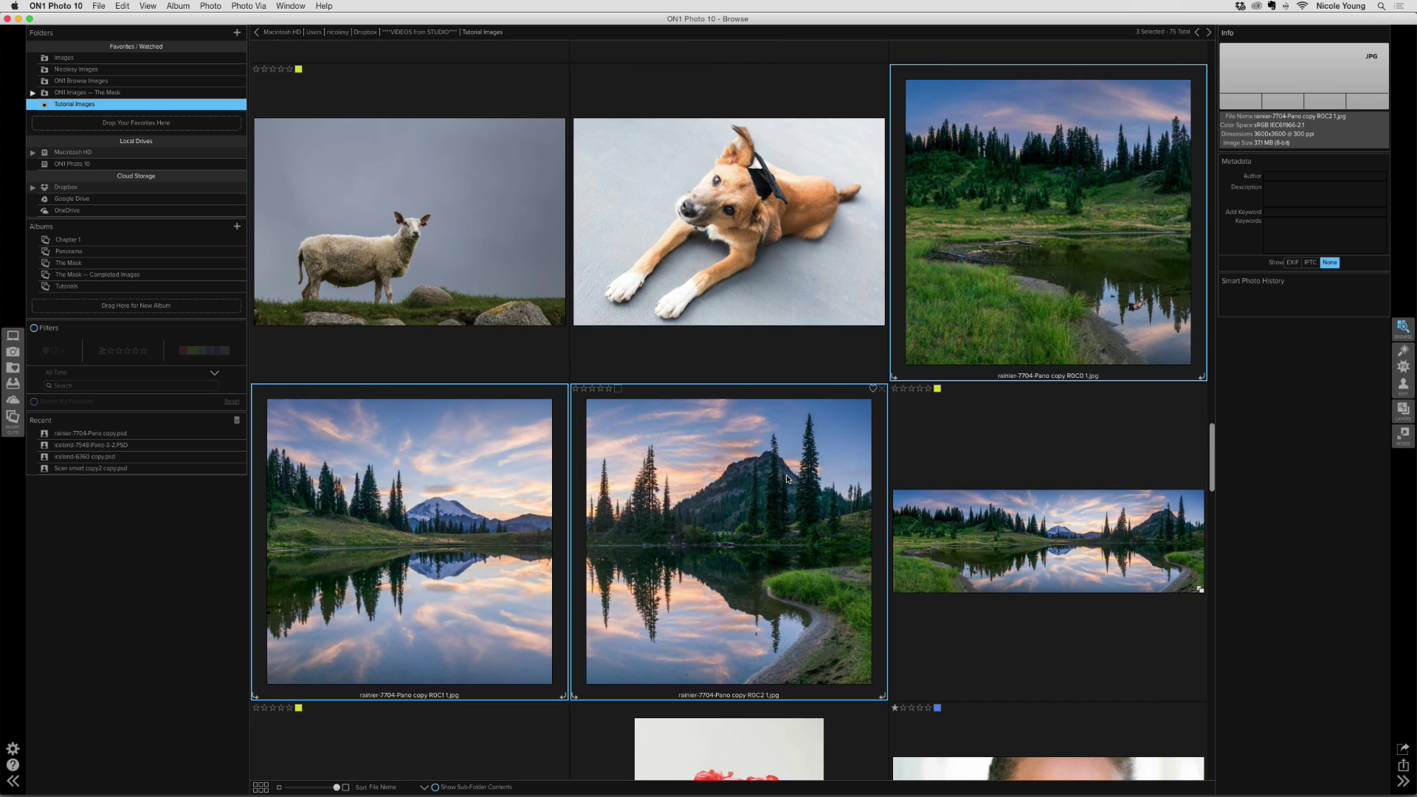
key("super+minus")
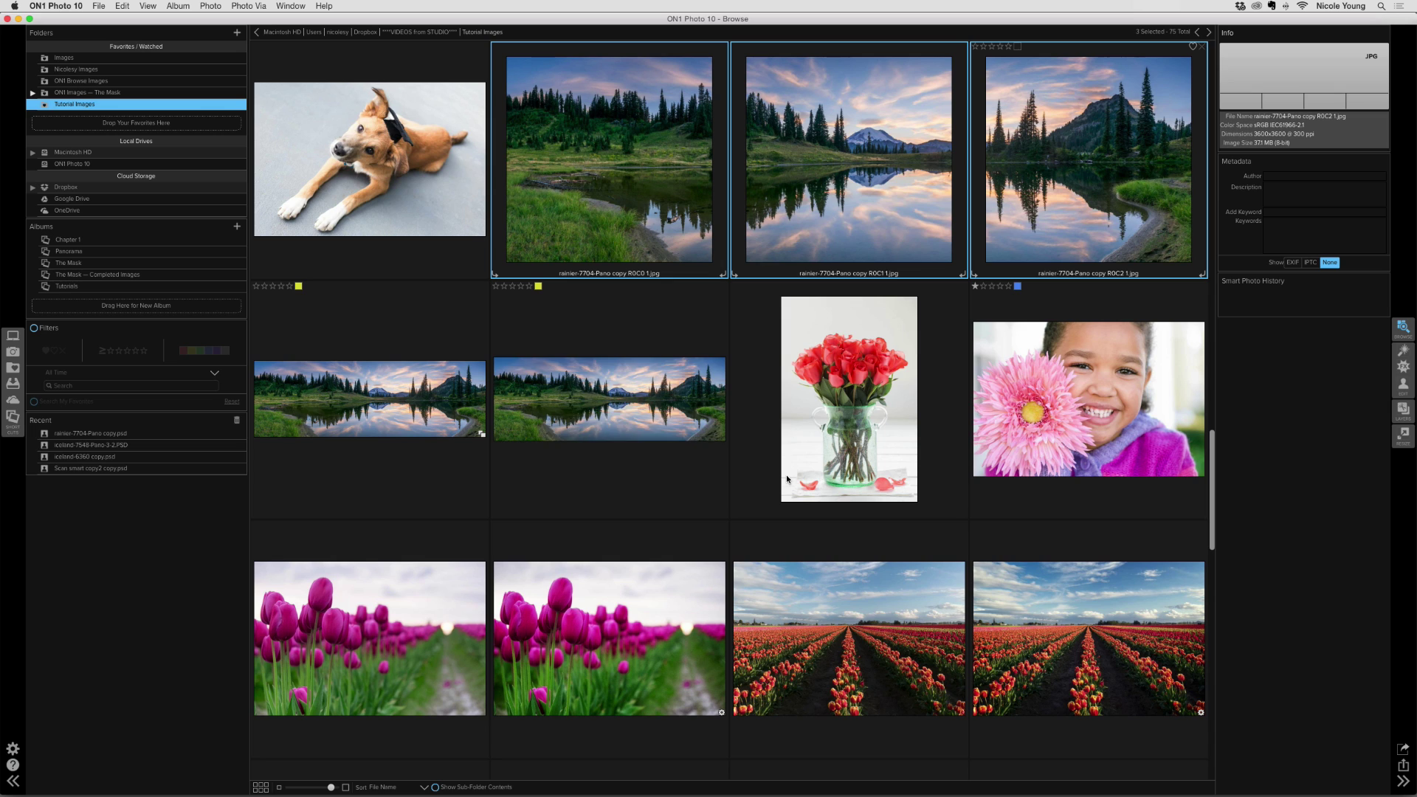